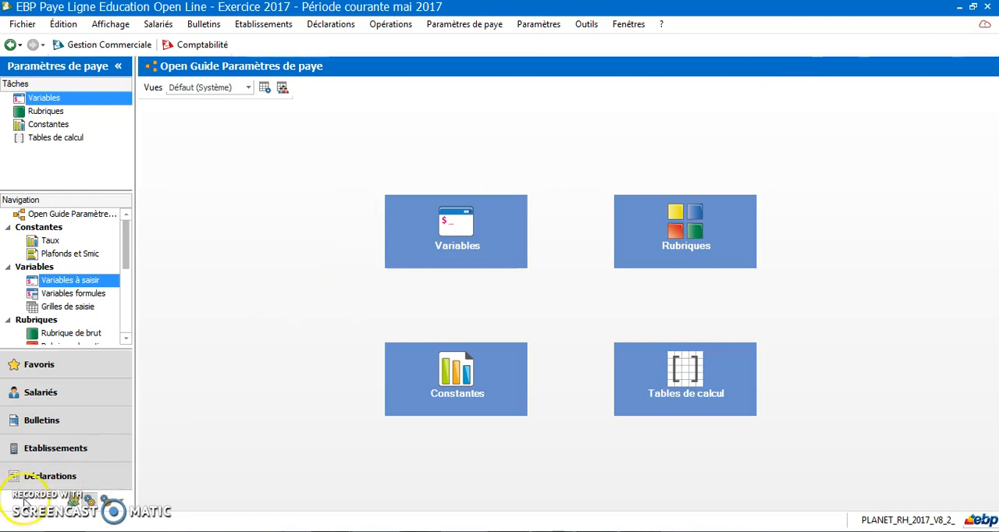
Add a new input variable (Variables à saisir) with the code AVNATURETIC#.
left_click(465, 25)
mouse_move(547, 82)
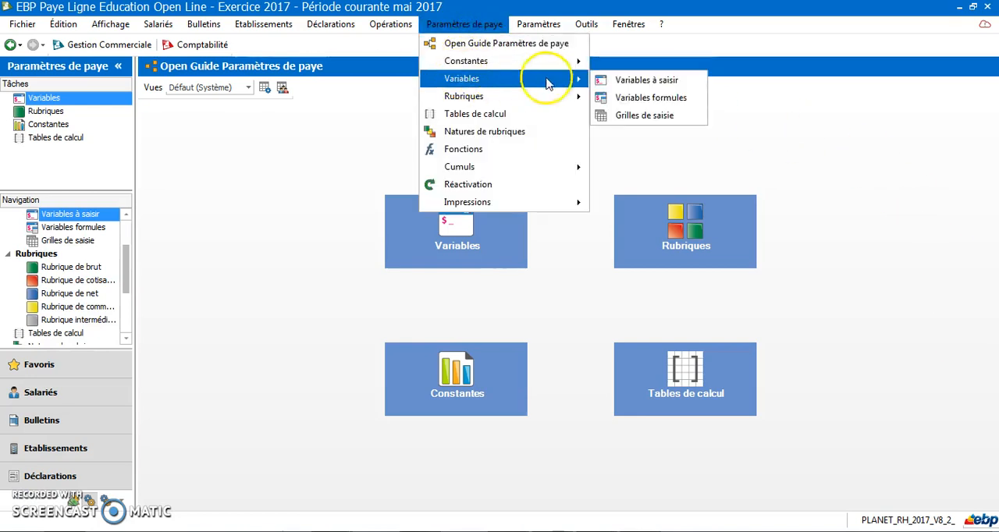
left_click(634, 80)
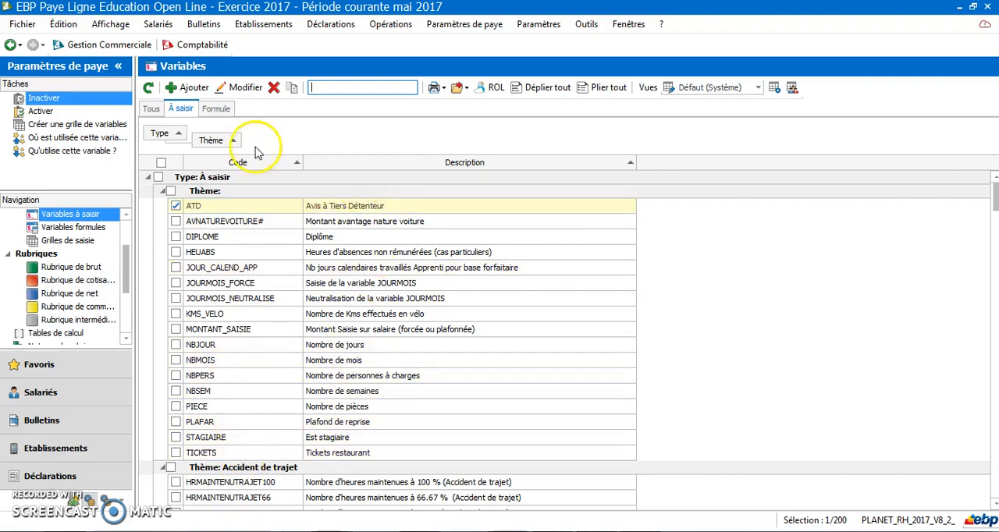
left_click(194, 89)
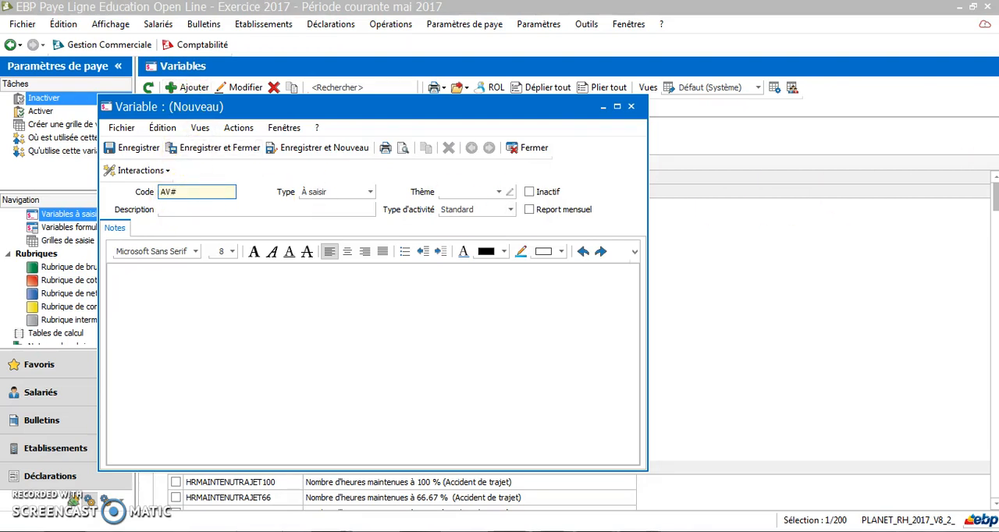
type("AVNATURETIC")
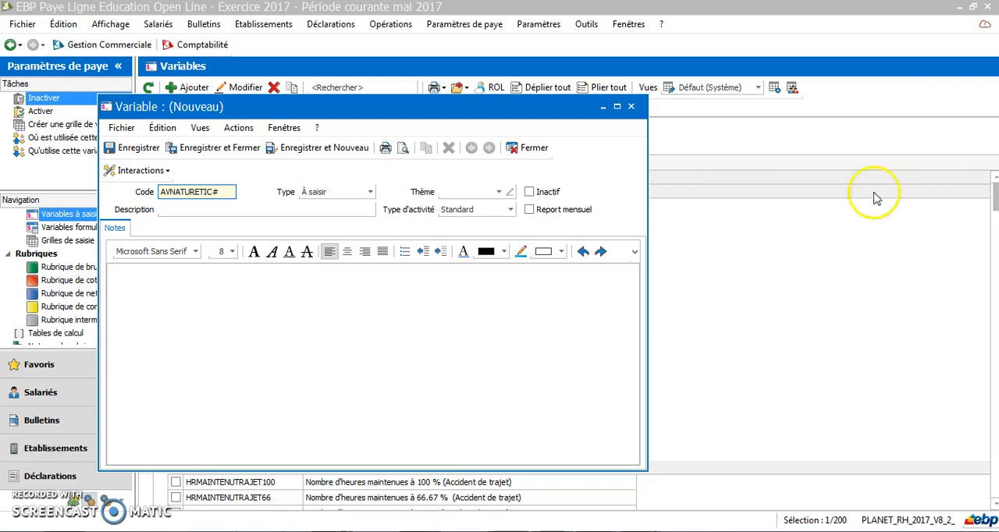
Describe the new variable as "Montant avantage en nature TIC", then save and close it.
left_click(176, 209)
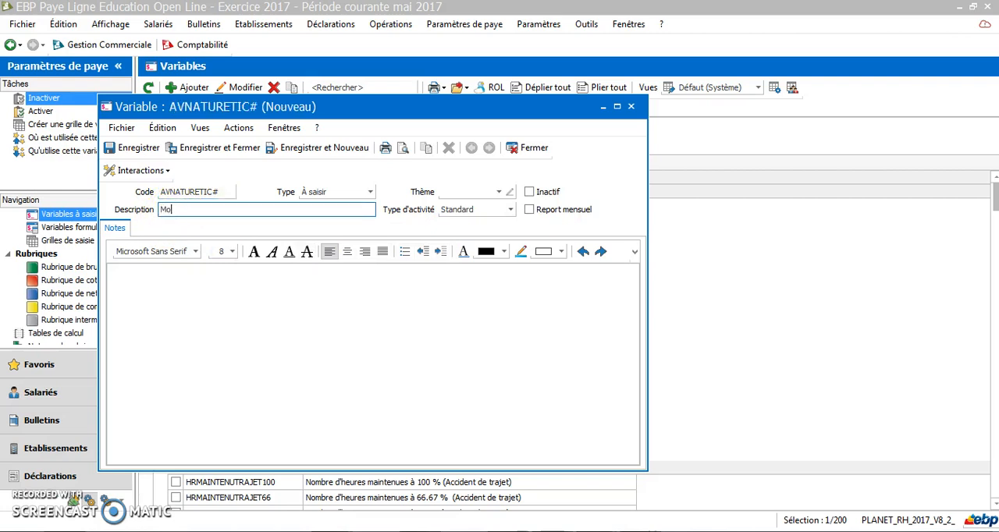
type("Montant deavantage en nature TIC")
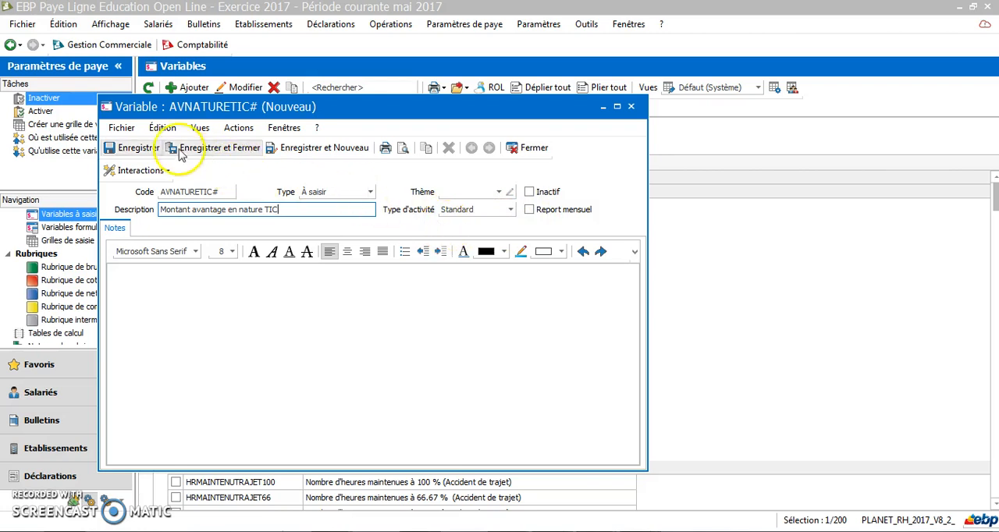
left_click(204, 148)
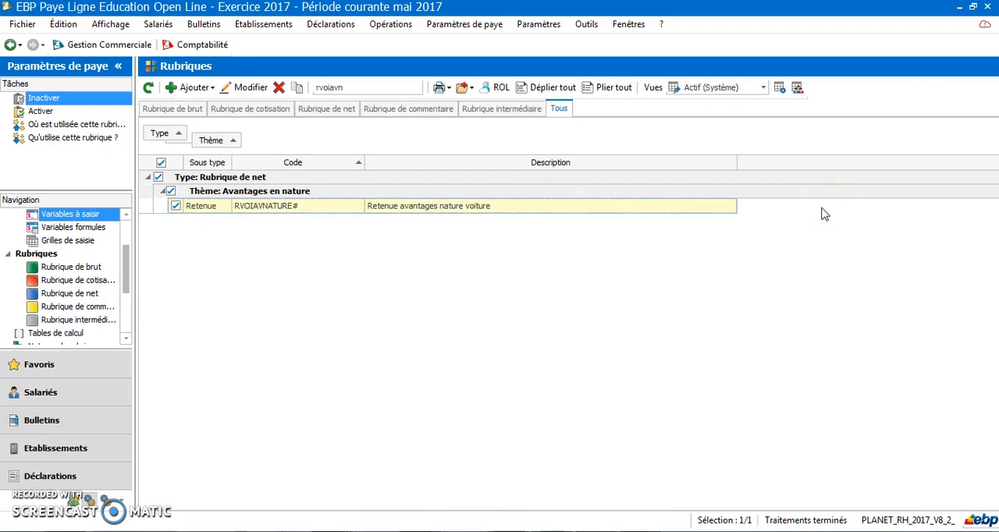
Add a new Rubrique de brut with the code GTICAVN# and the description "Avantage en nature TIC".
left_click(827, 204)
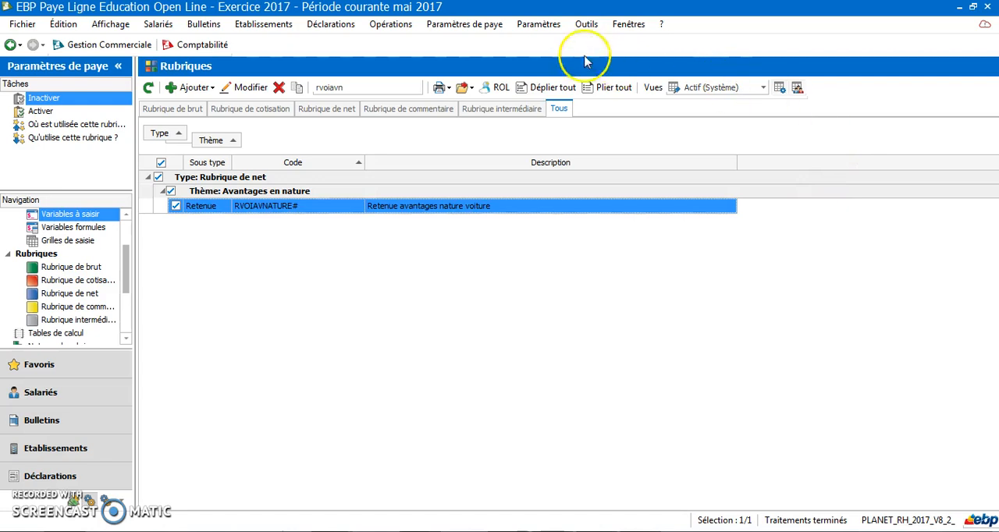
left_click(485, 26)
mouse_move(508, 97)
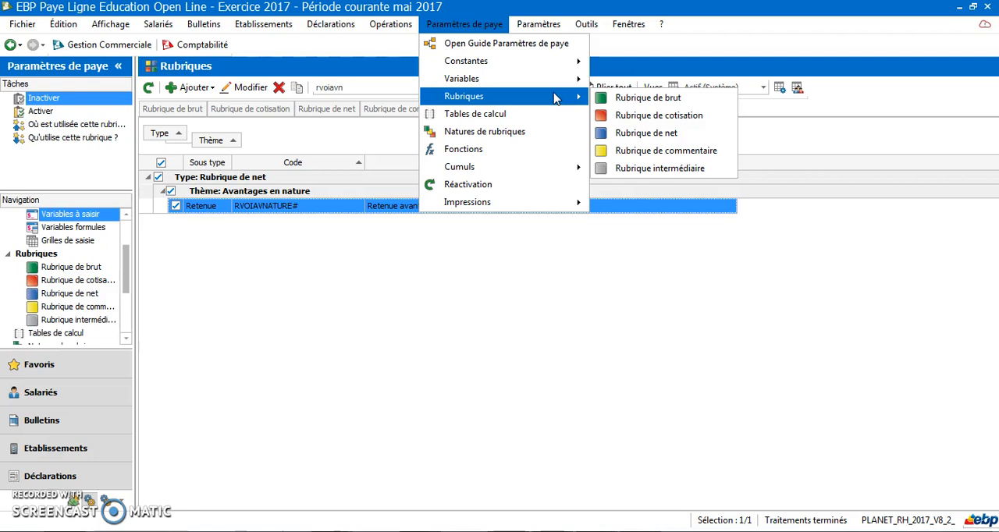
left_click(642, 98)
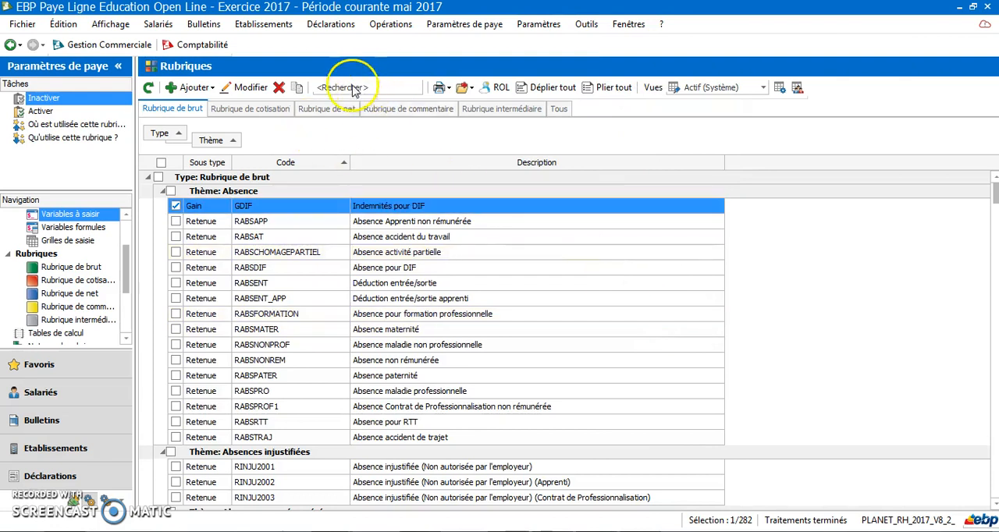
left_click(195, 89)
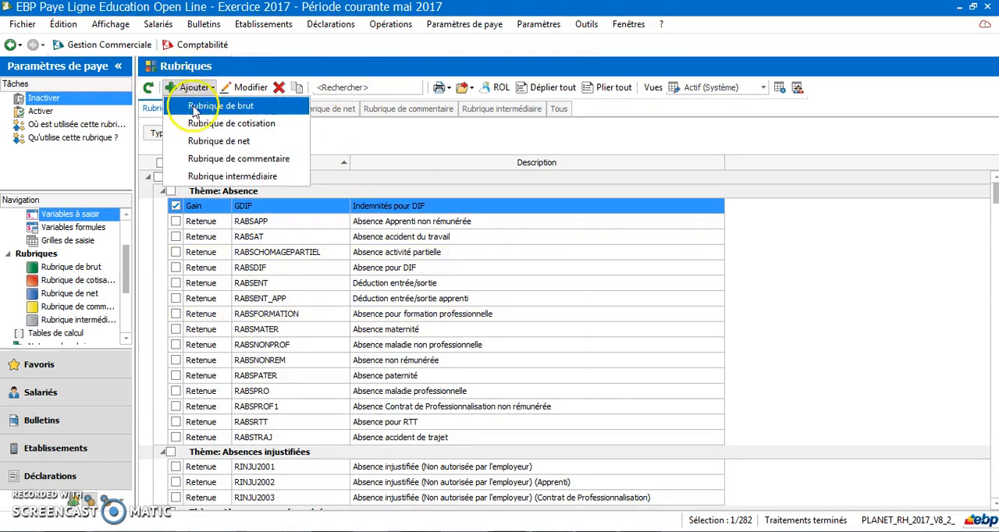
left_click(197, 107)
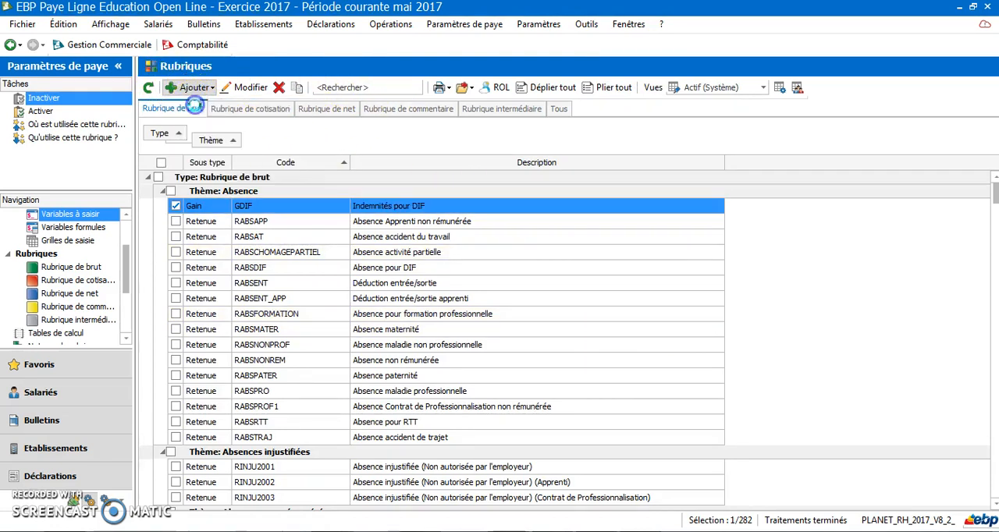
left_click(143, 87)
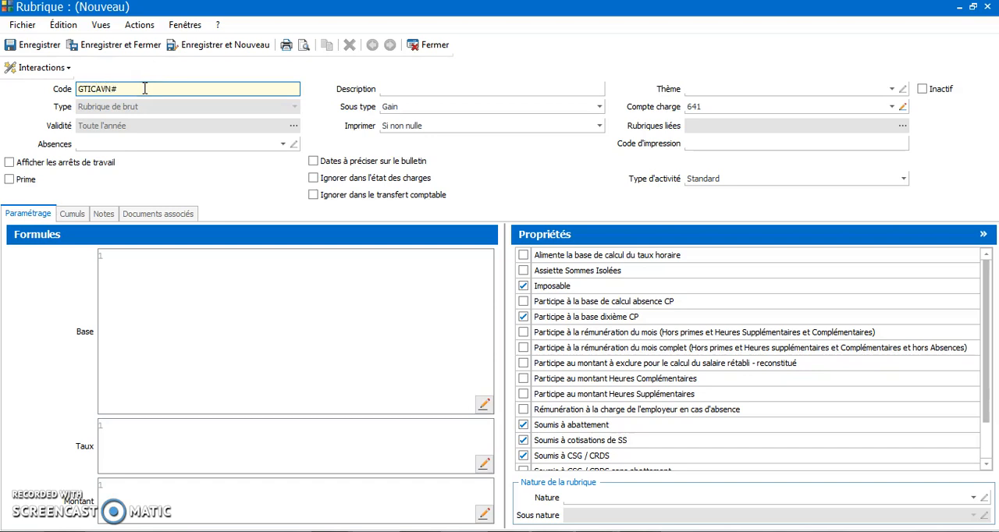
left_click(408, 89)
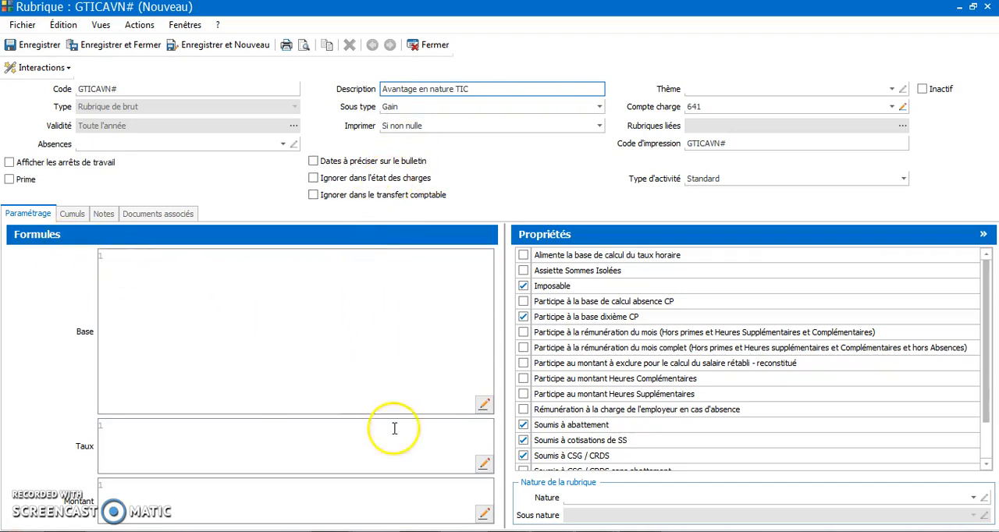
Set the Base formula of rubrique GTICAVN# to the variable AVNATURETIC#, then save and close the rubrique.
left_click(483, 407)
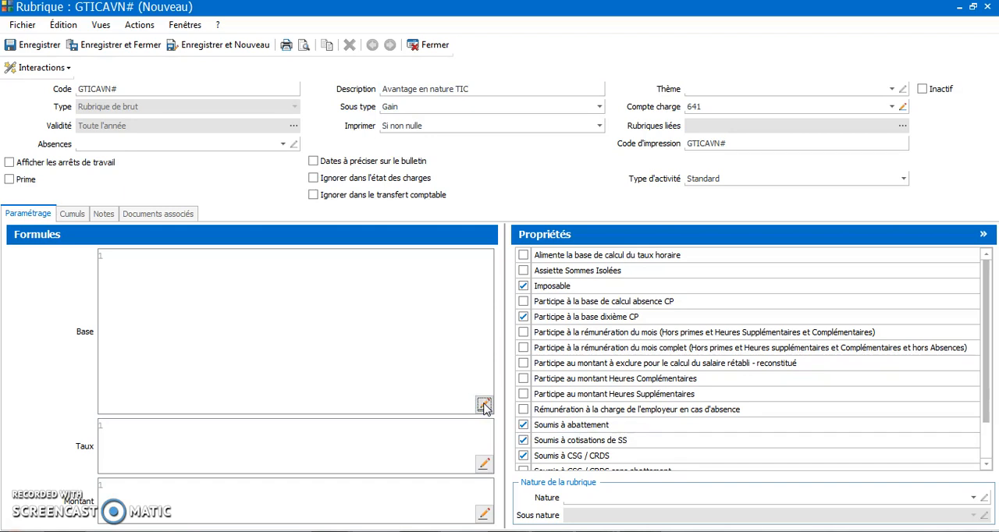
left_click(484, 406)
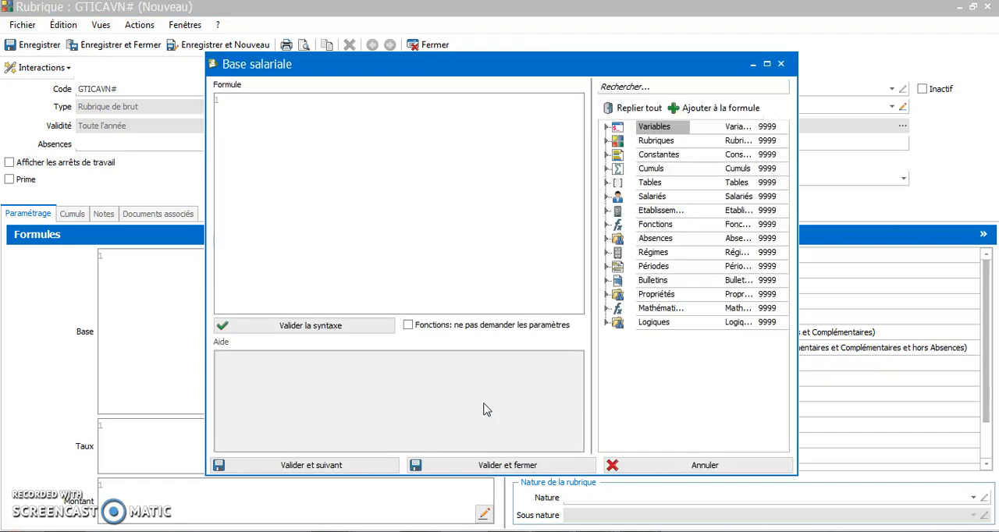
double_click(687, 64)
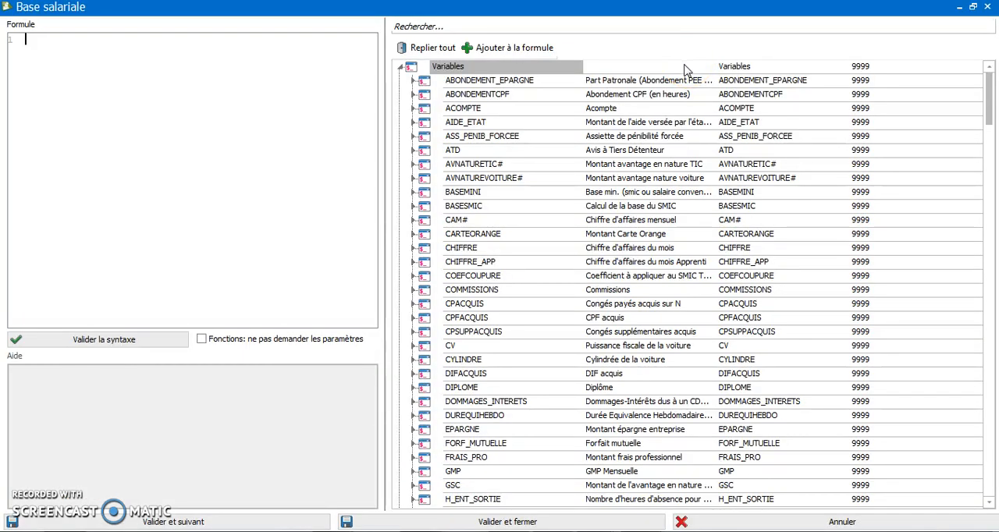
left_click(551, 166)
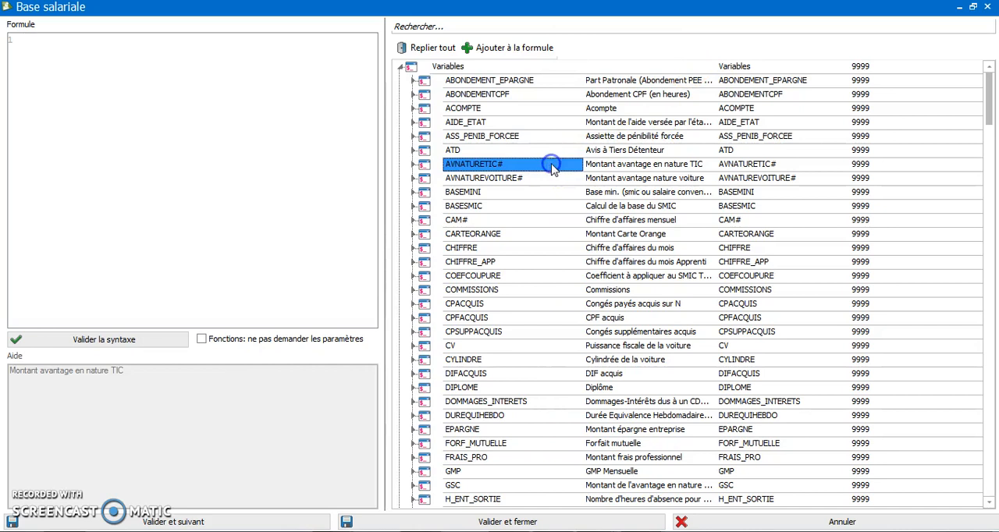
double_click(551, 165)
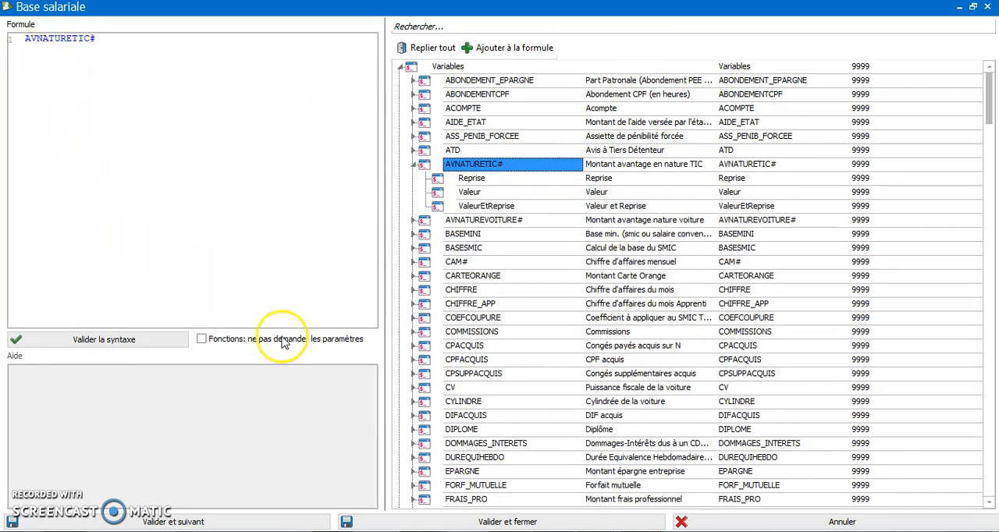
left_click(523, 521)
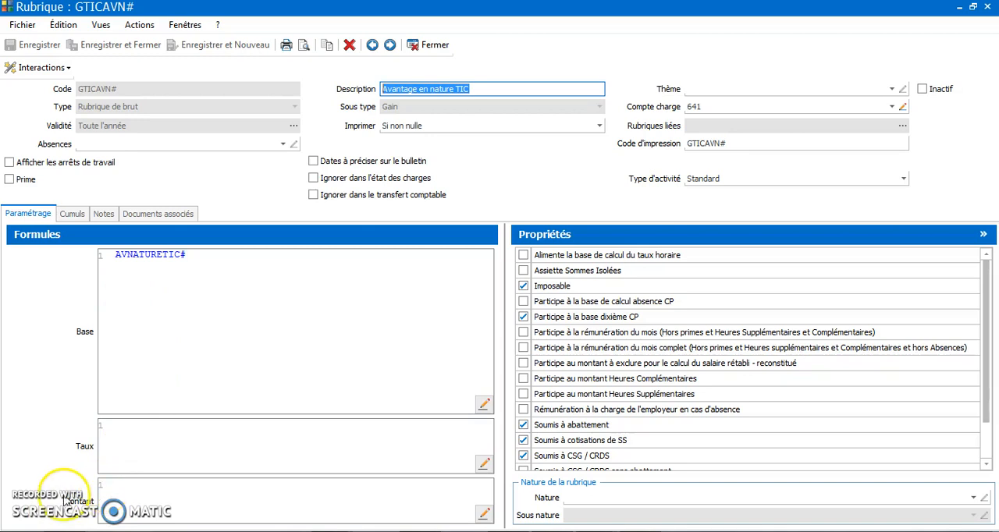
left_click(125, 47)
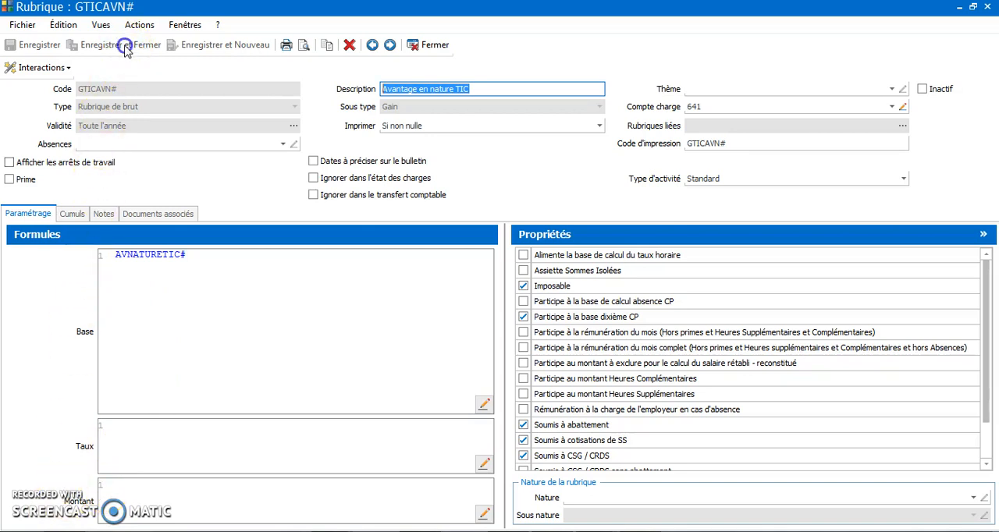
left_click(437, 47)
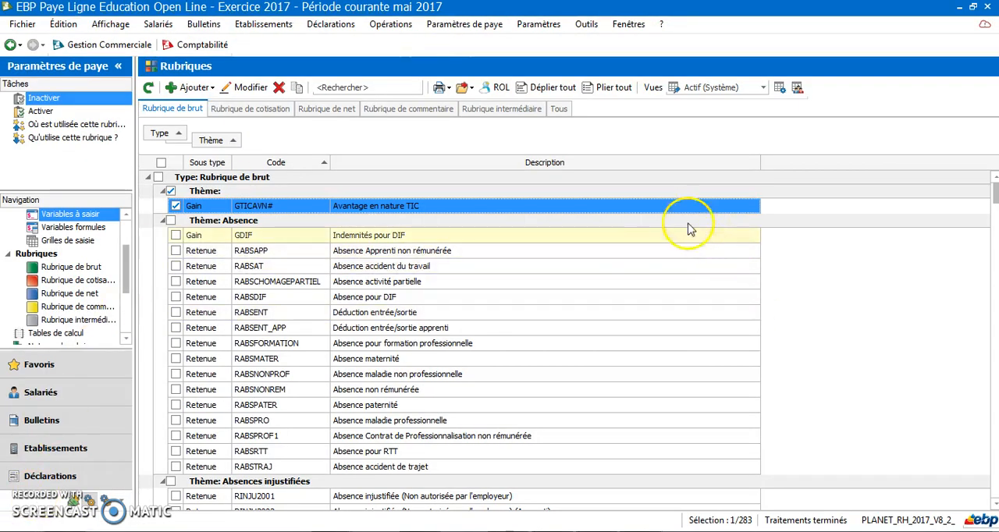
Duplicate the net rubrique RVOIAVNATURE# (Retenue avantages nature voiture) from the Rubrique de net list.
left_click(345, 110)
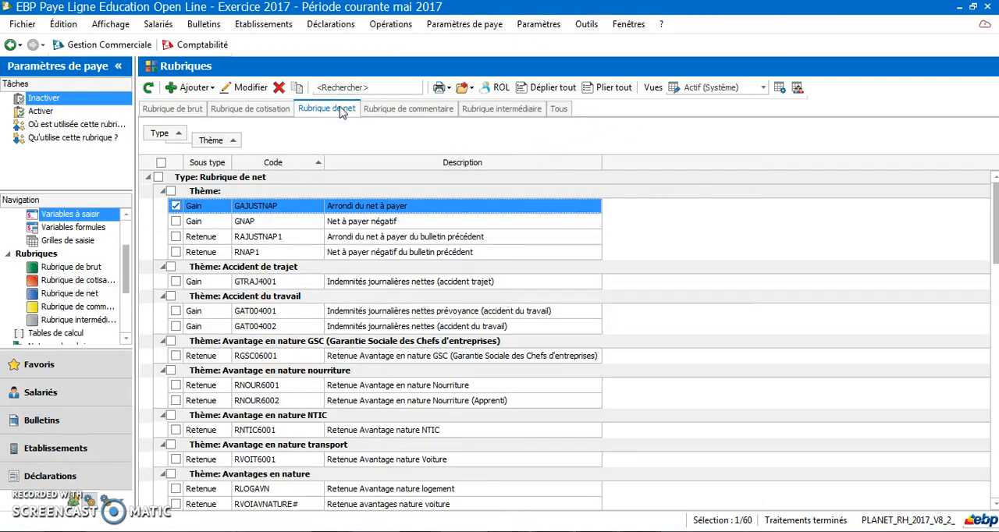
left_click(373, 87)
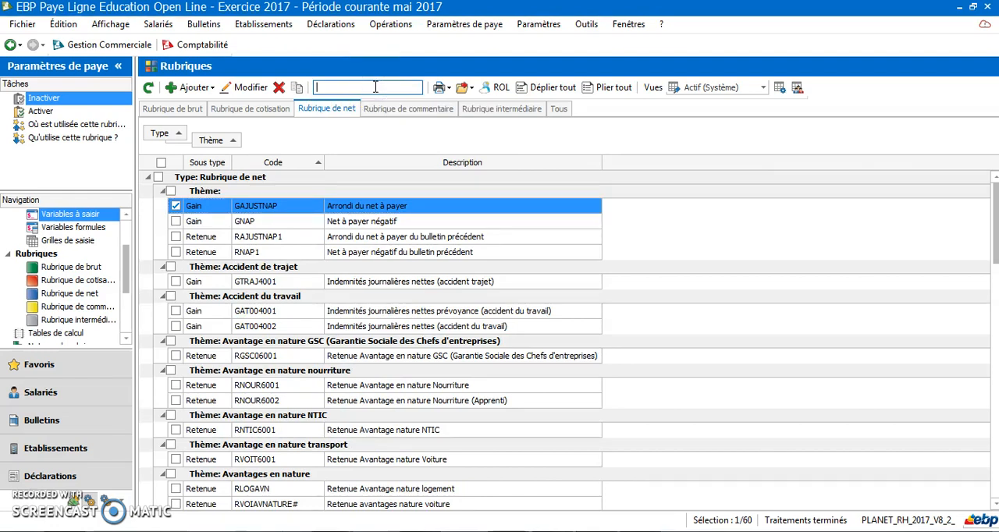
type("r")
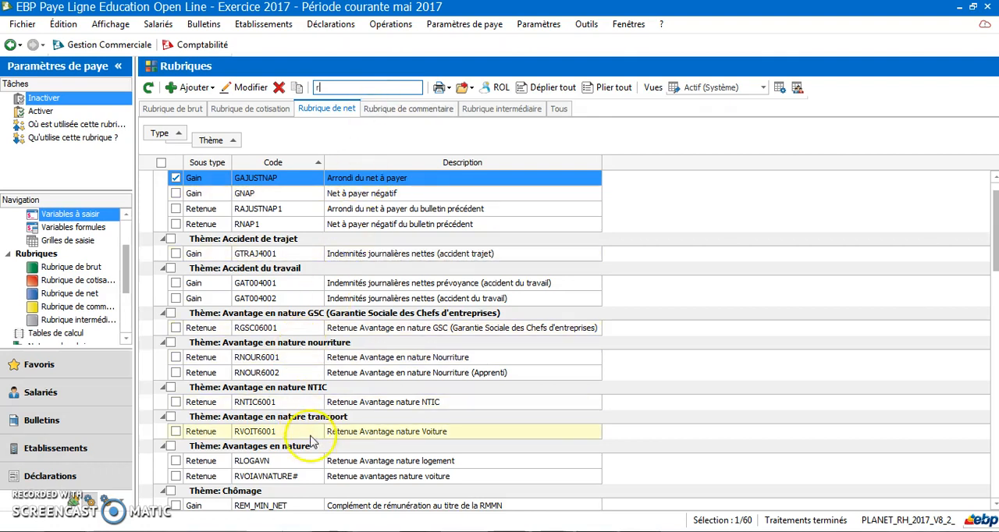
left_click(314, 480)
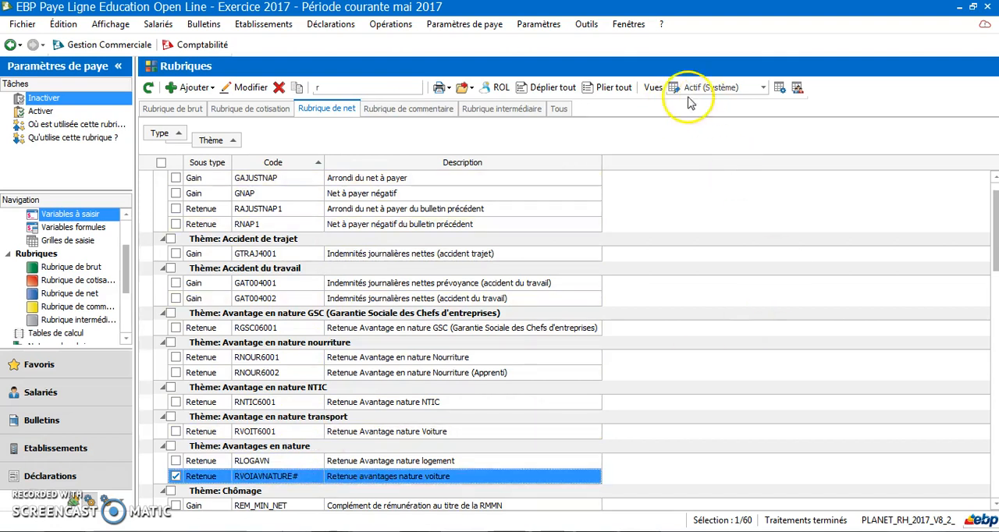
left_click(296, 89)
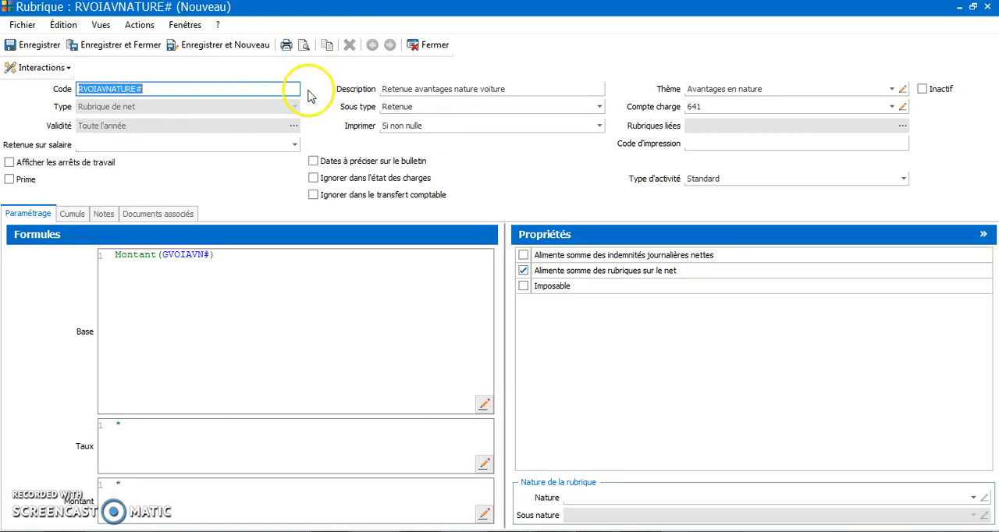
Change the code of the duplicated net rubrique to RTICAVN#.
left_click_drag(137, 89, 86, 88)
double_click(87, 88)
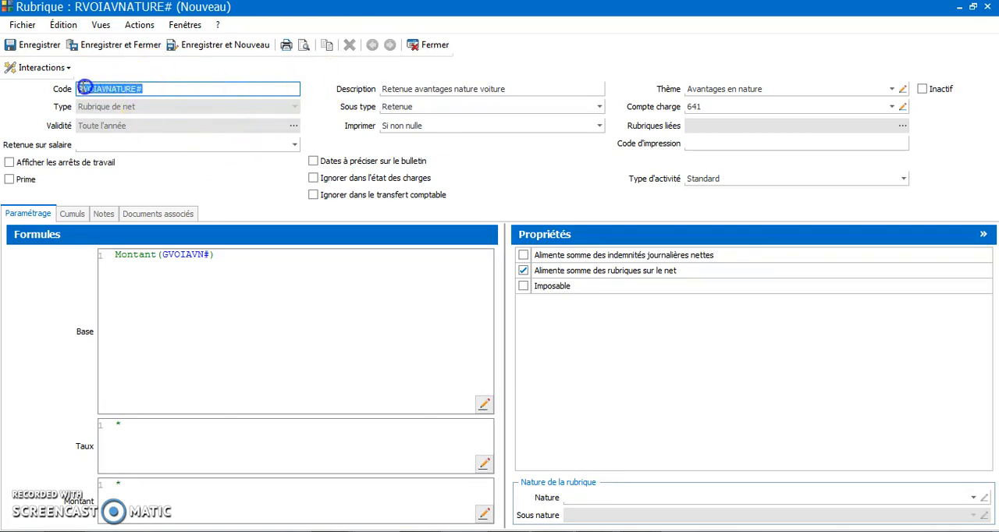
type("R")
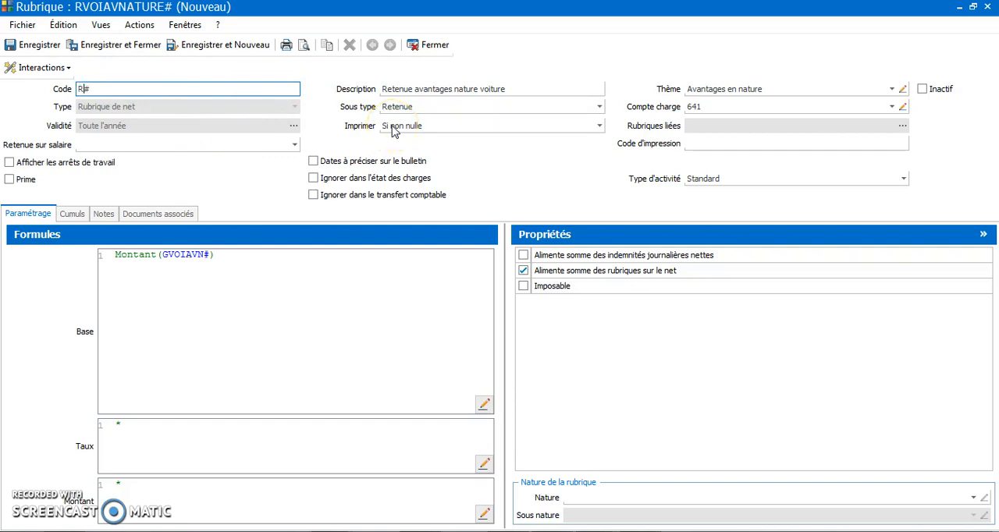
type("TICAVN")
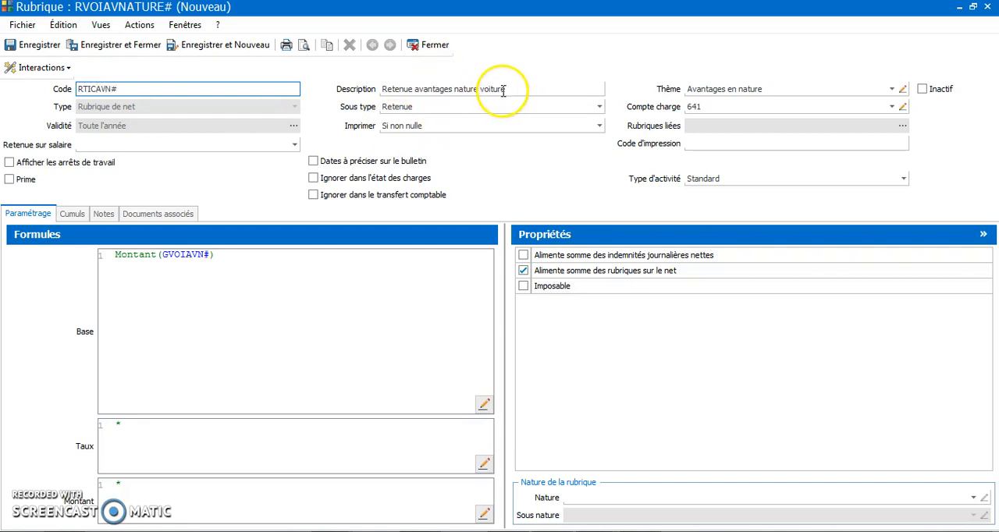
Change the description of rubrique RTICAVN# to "Retenue avantage nature TIC".
left_click_drag(511, 89, 383, 90)
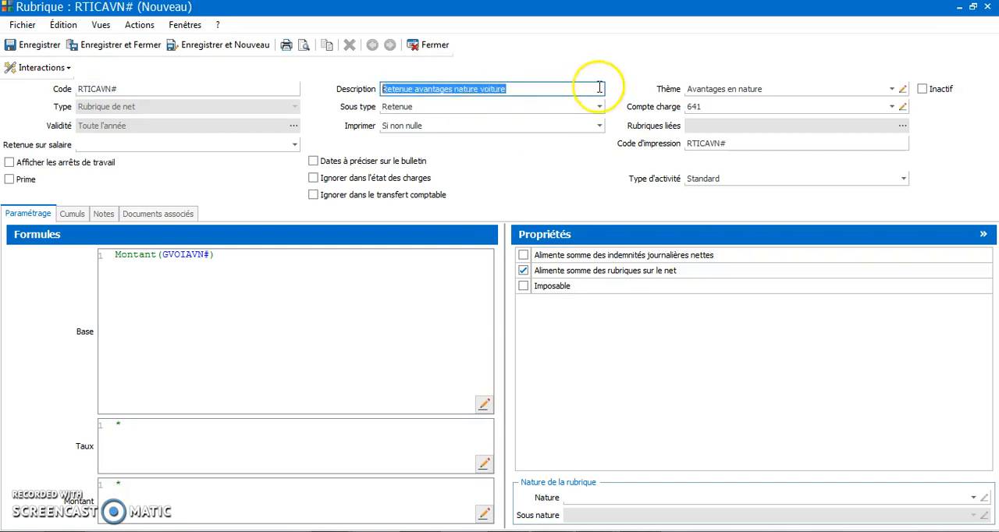
left_click(524, 89)
key("BackSpace")
key("BackSpace")
key("BackSpace")
key("BackSpace")
key("BackSpace")
key("BackSpace")
key("BackSpace")
key("BackSpace")
key("BackSpace")
key("BackSpace")
key("BackSpace")
key("BackSpace")
key("BackSpace")
key("BackSpace")
key("BackSpace")
key("BackSpace")
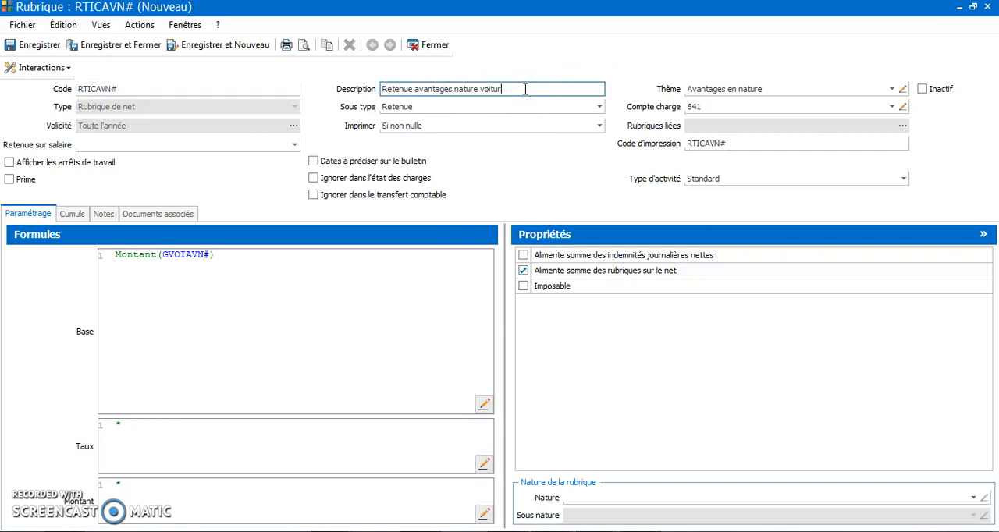
type("natur")
Change the Base formula of rubrique RTICAVN# to Montant(GTICAVN#), then save and close the rubrique.
left_click(307, 256)
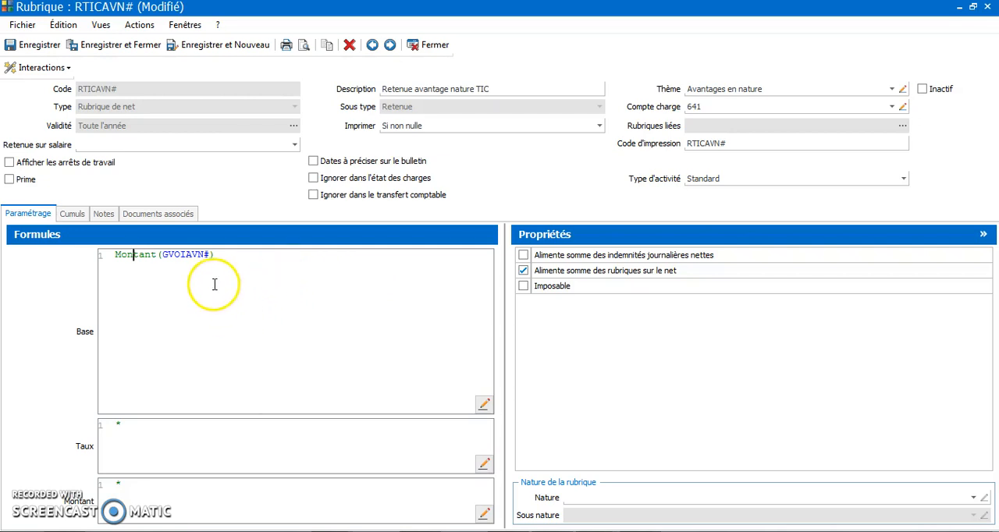
mouse_move(201, 254)
left_click_drag(203, 254, 171, 253)
key("BackSpace")
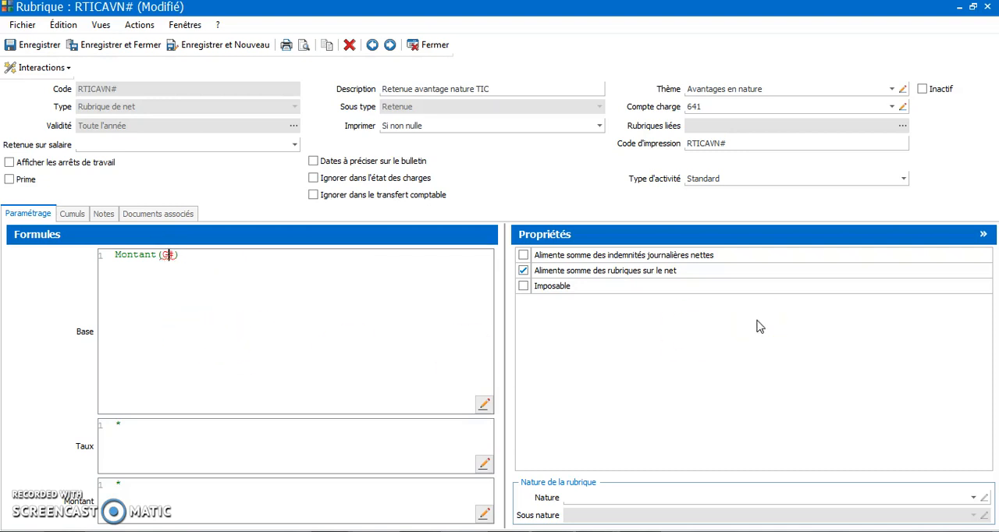
type("tic")
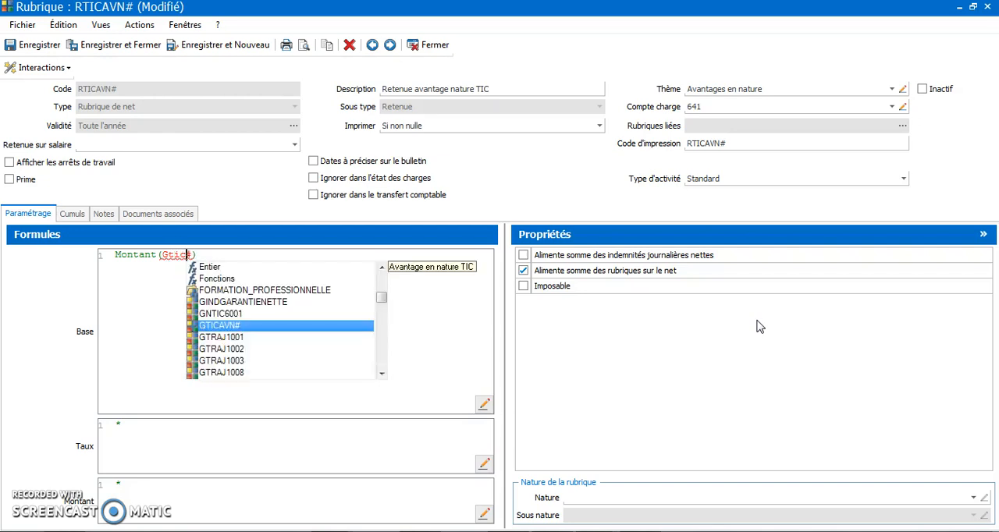
left_click(246, 328)
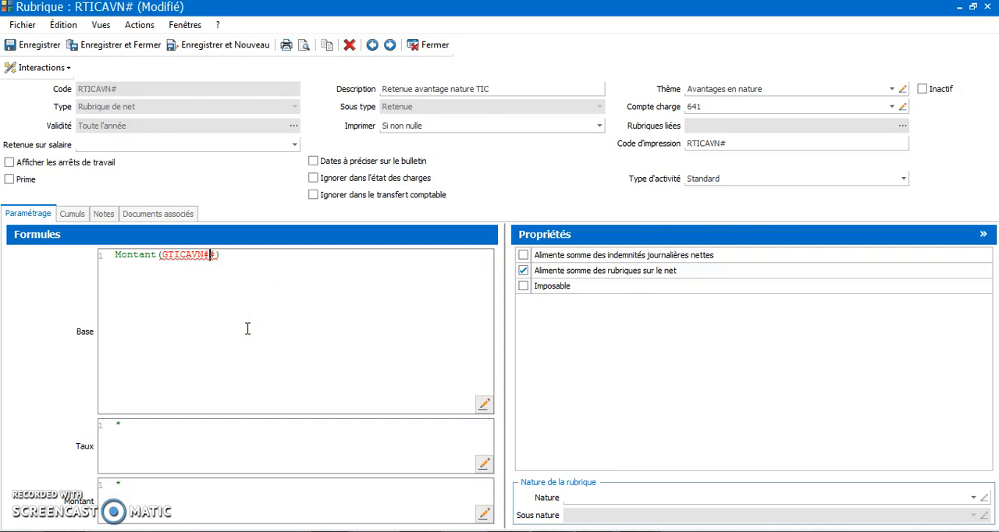
key("BackSpace")
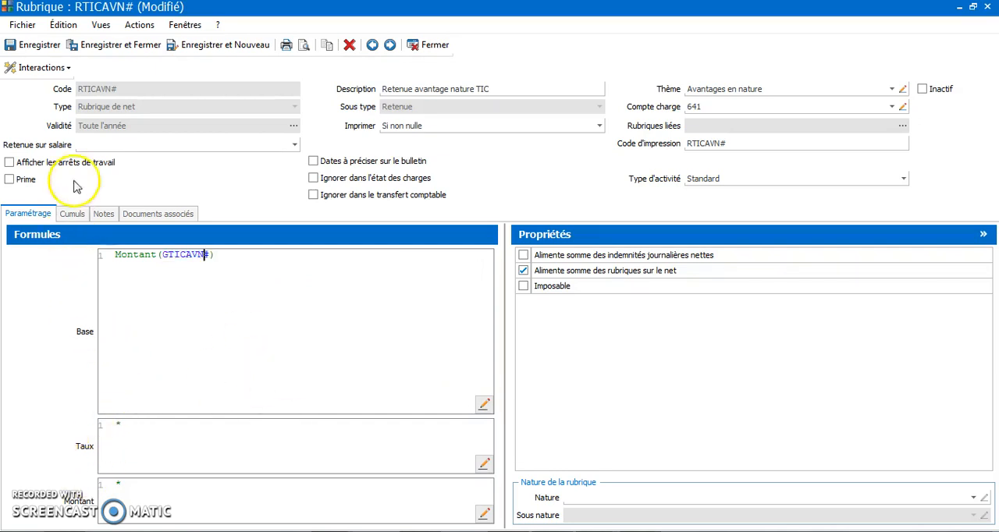
left_click(128, 45)
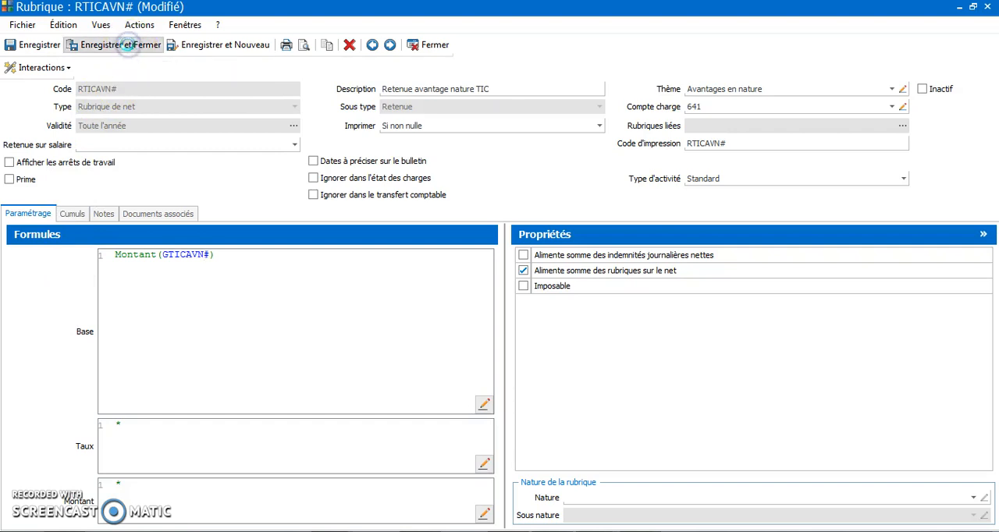